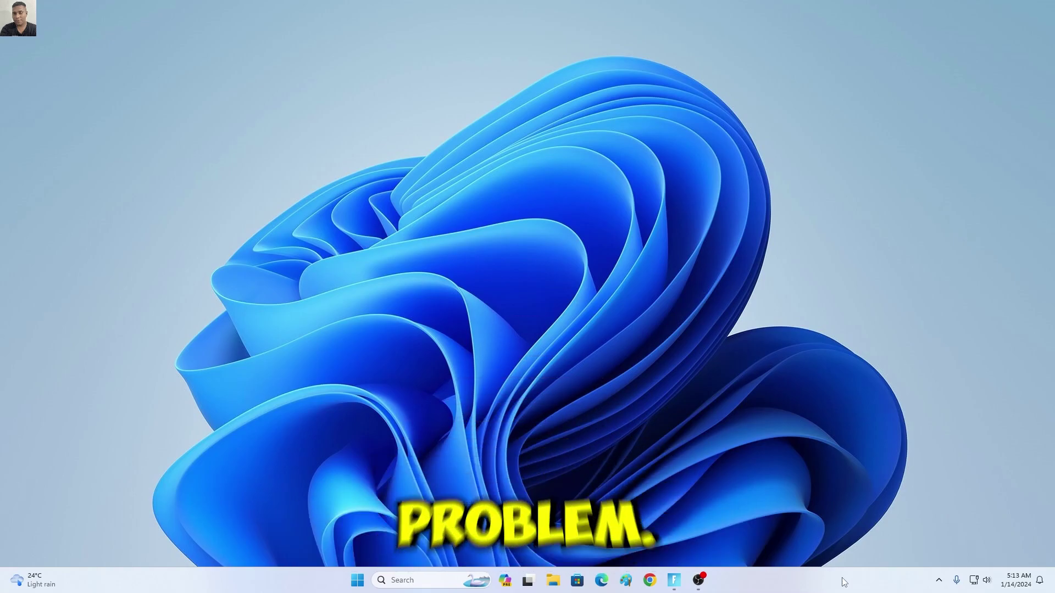
# Launch Fortnite from the taskbar and dismiss the Easy Anti-Cheat not-installed launch error
pyautogui.click(677, 578)
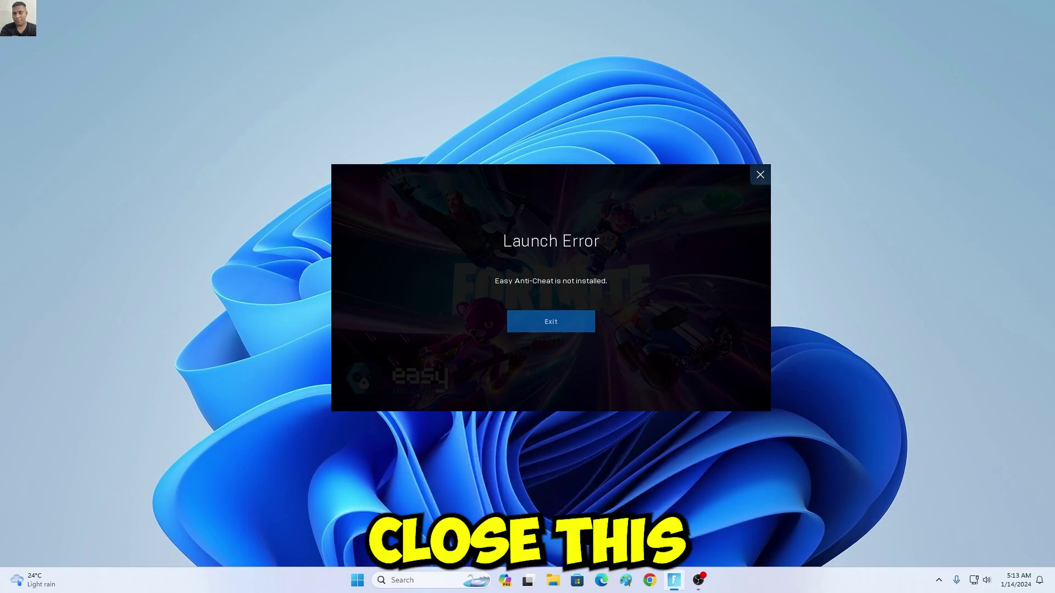
pyautogui.click(760, 175)
# Exit the Epic Games Launcher from its hidden system-tray icon
pyautogui.click(940, 578)
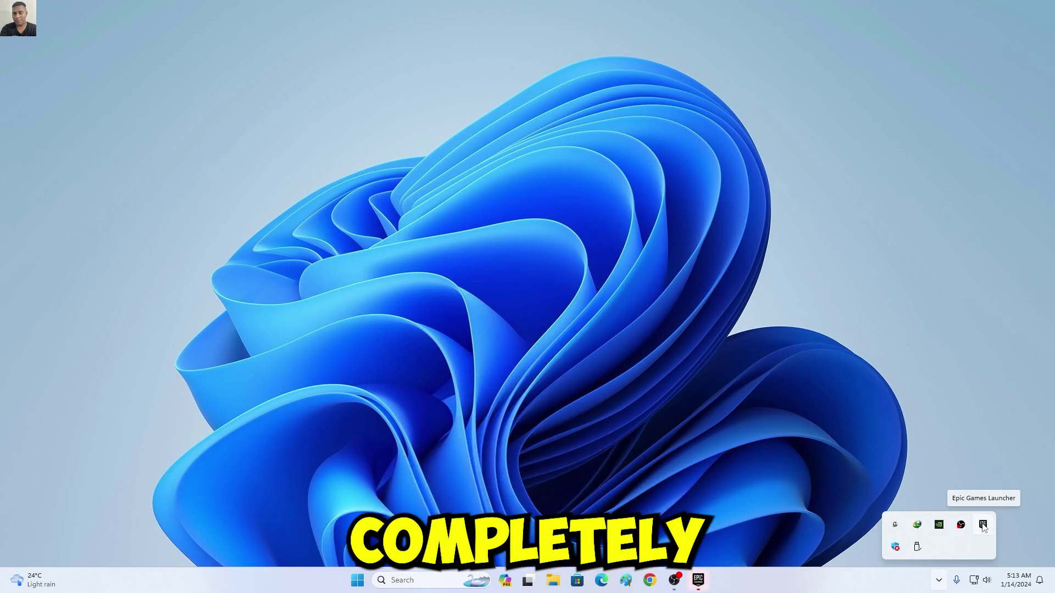
pyautogui.rightClick(984, 525)
pyautogui.click(891, 514)
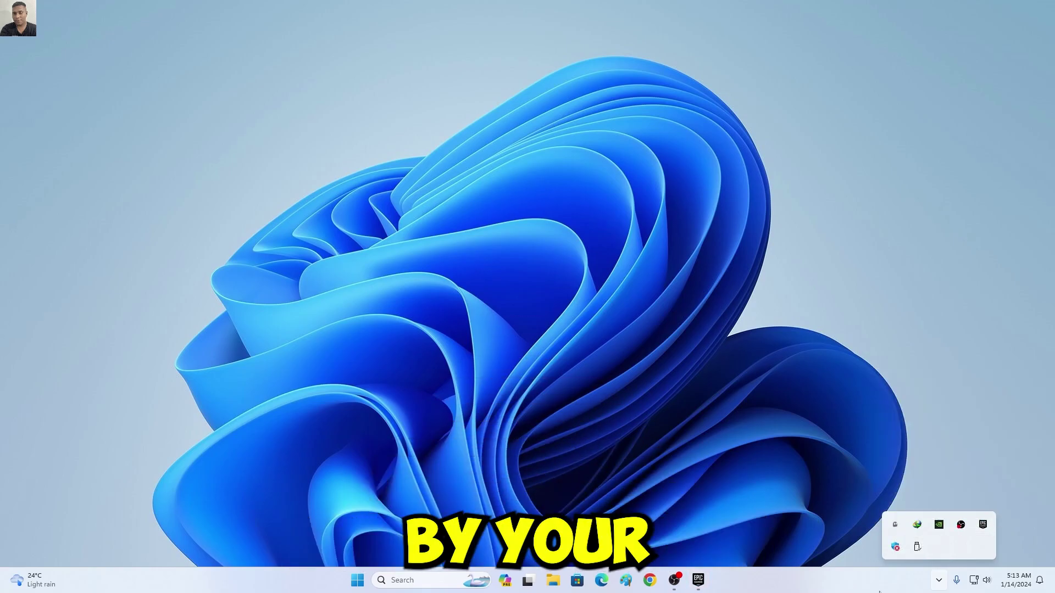
pyautogui.click(938, 580)
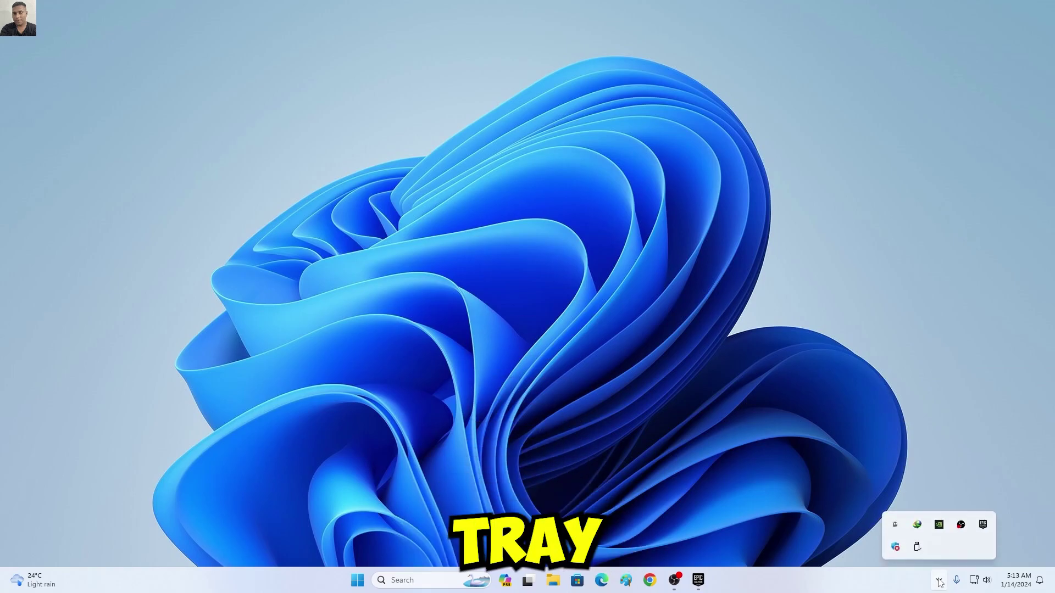
pyautogui.rightClick(984, 526)
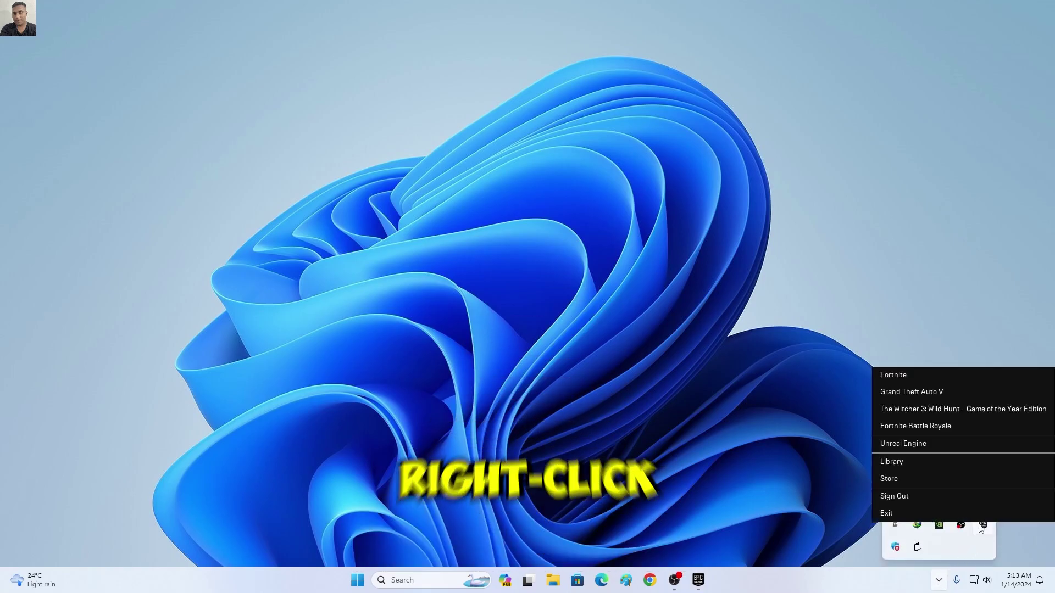
pyautogui.click(923, 515)
# End the EpicGamesLauncher process in Task Manager and close Task Manager
pyautogui.rightClick(749, 585)
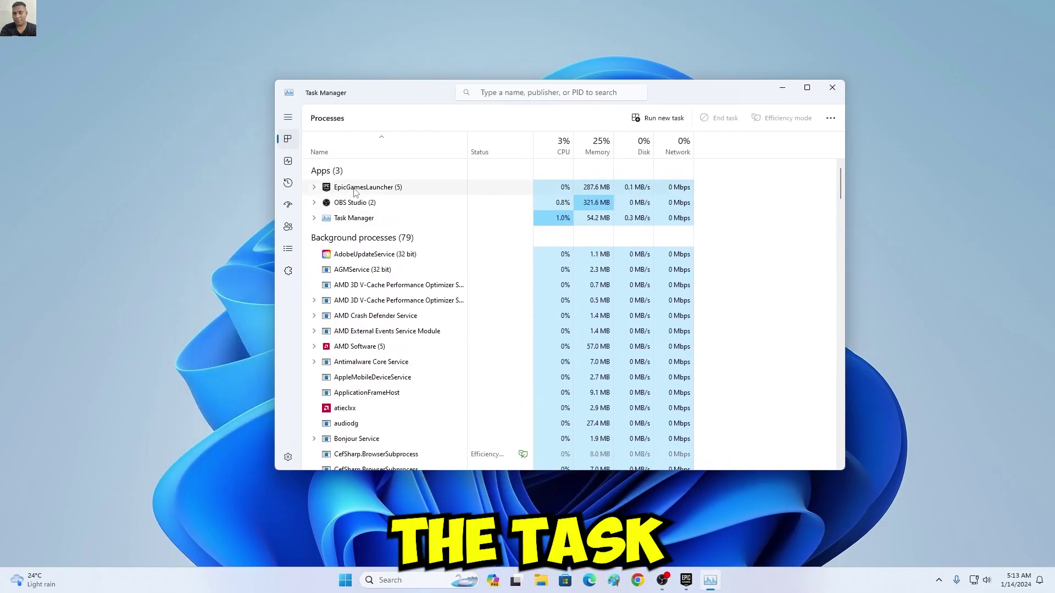
pyautogui.rightClick(355, 188)
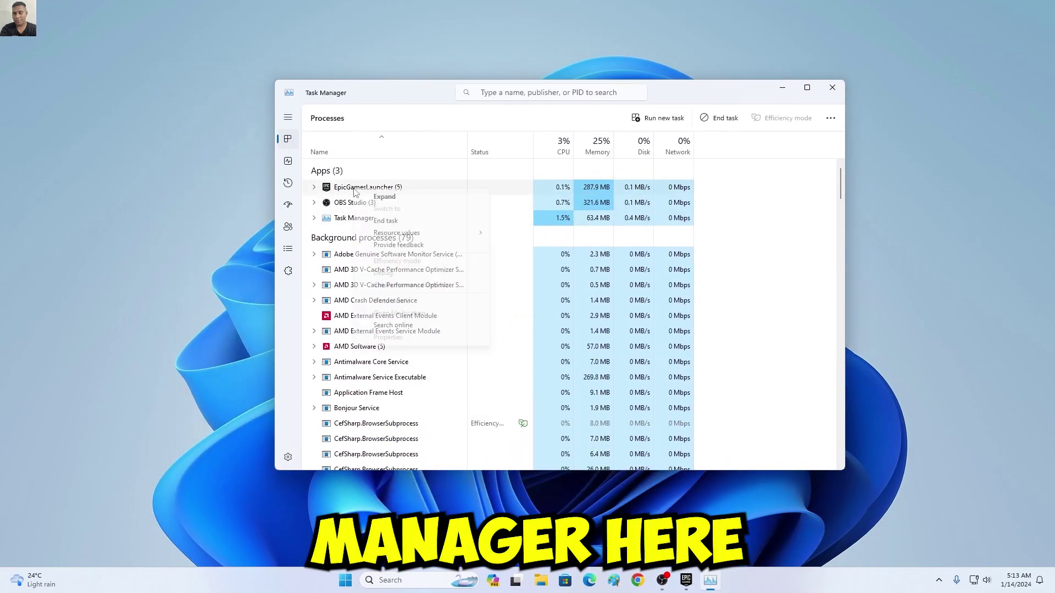
pyautogui.click(384, 221)
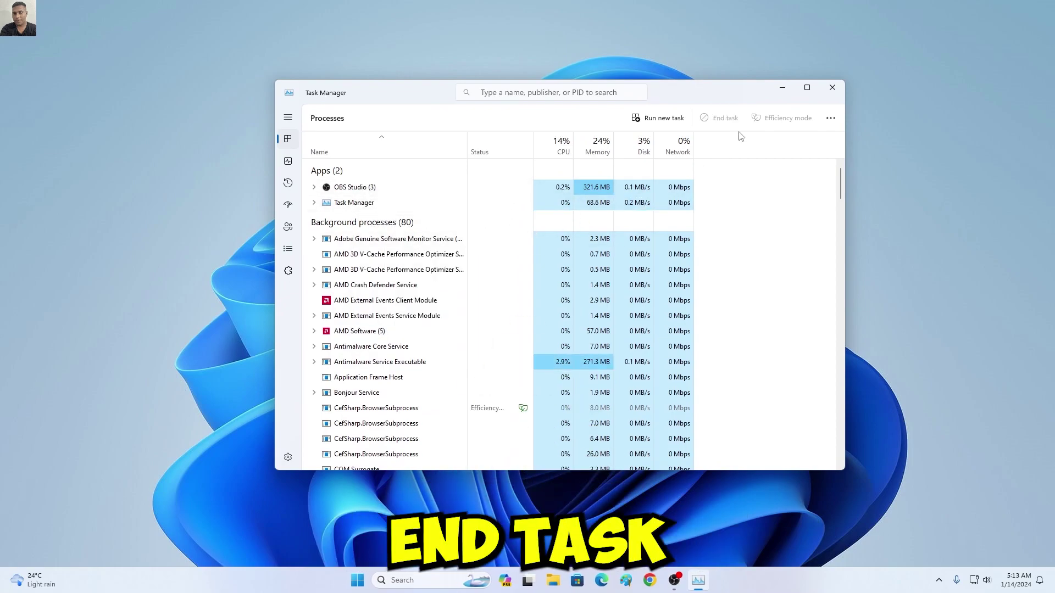
pyautogui.click(832, 88)
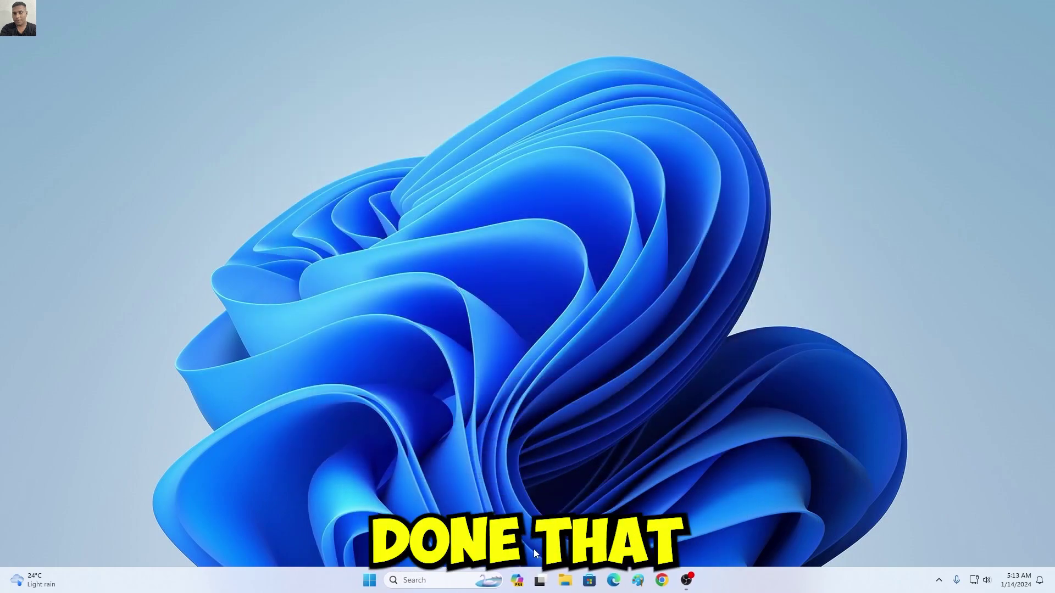
# Open File Explorer and go into the Lexar 2TB (D:) drive
pyautogui.click(565, 580)
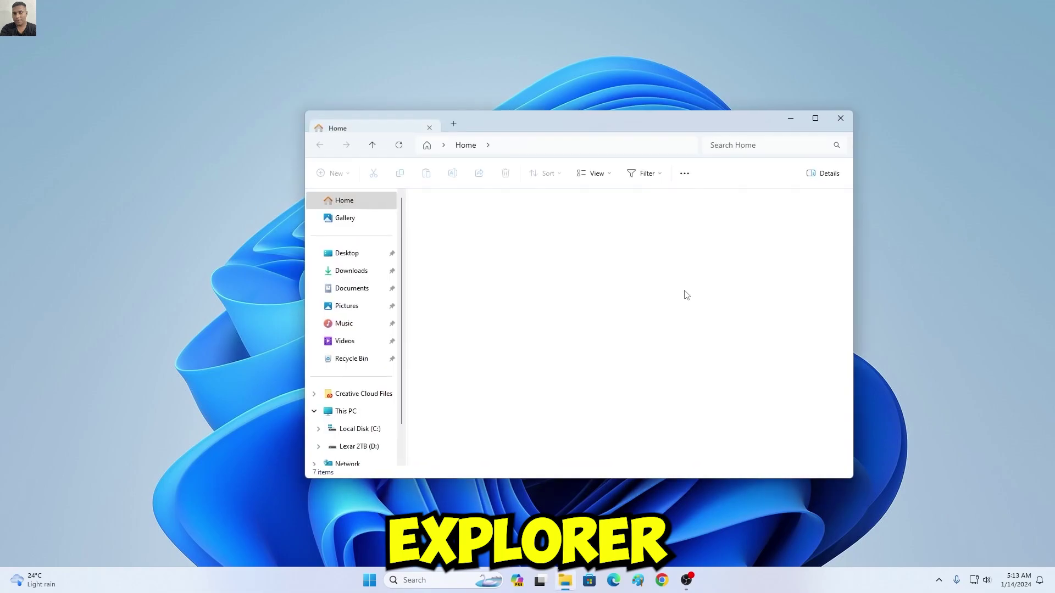
pyautogui.moveTo(597, 116); pyautogui.dragTo(551, 97)
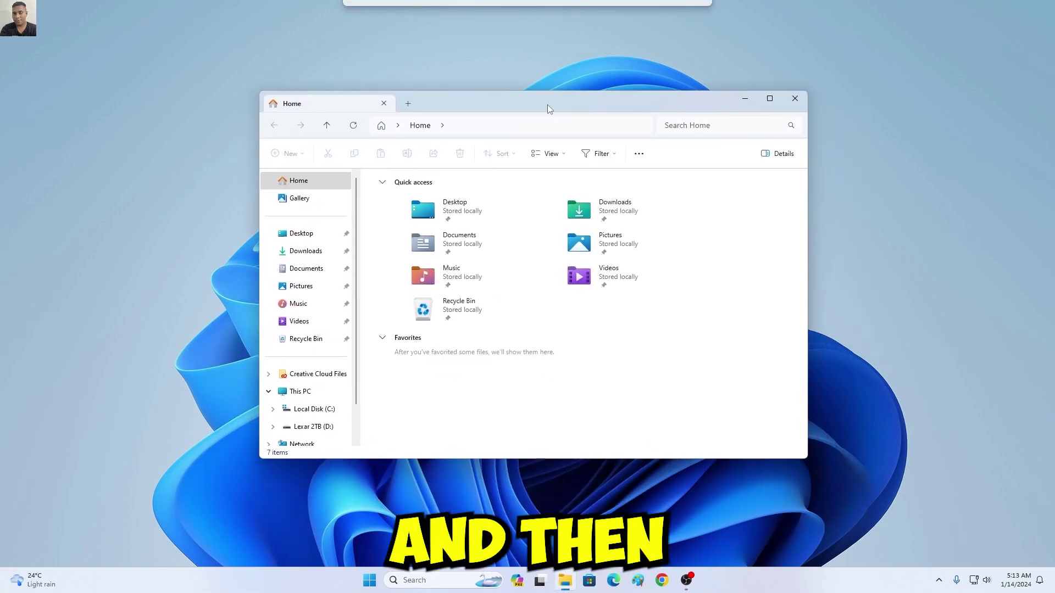
pyautogui.click(314, 410)
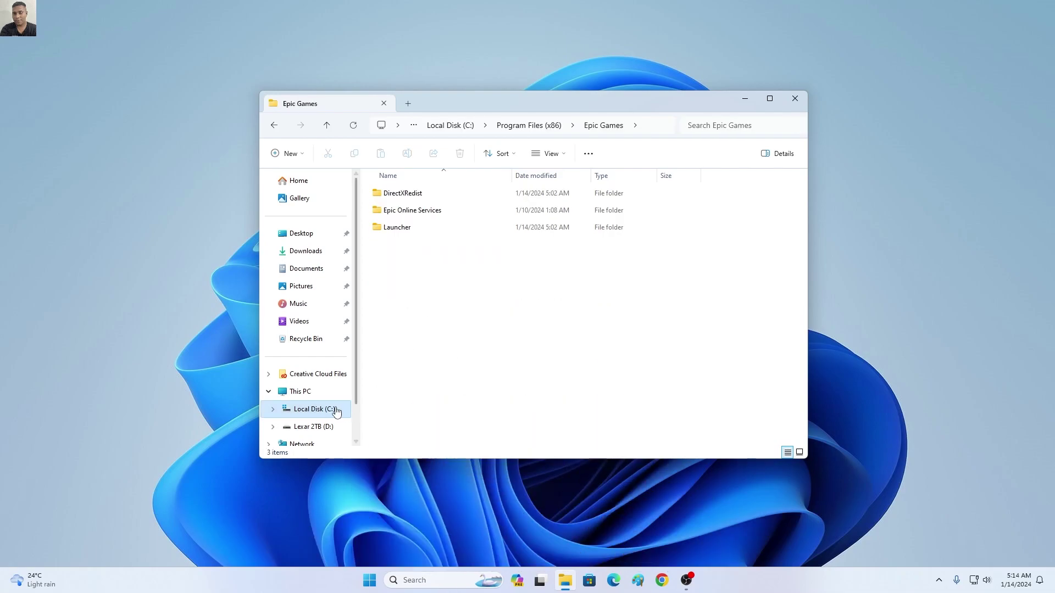
pyautogui.click(291, 390)
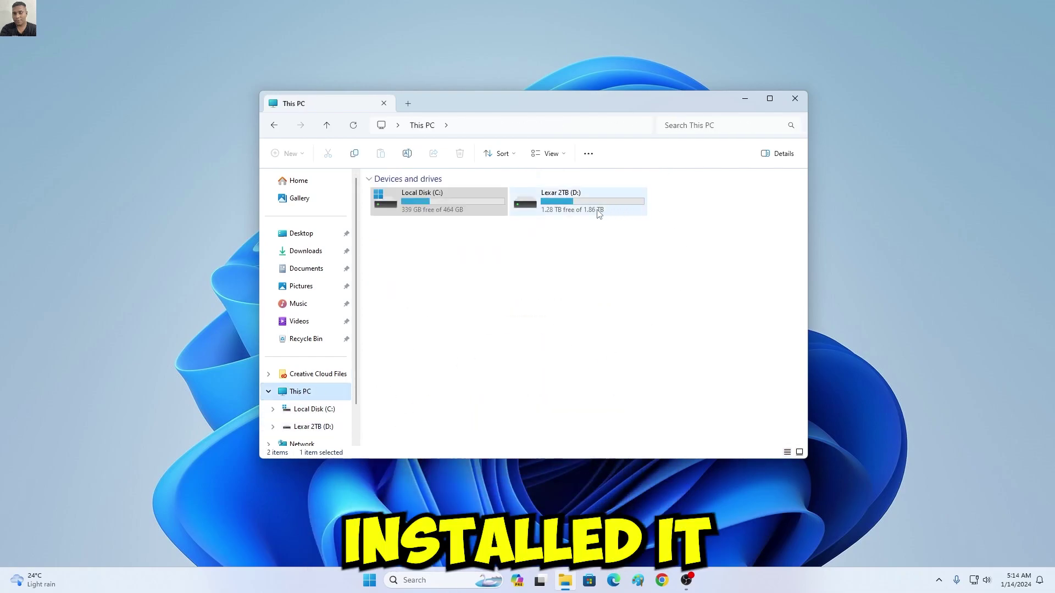
pyautogui.moveTo(578, 202)
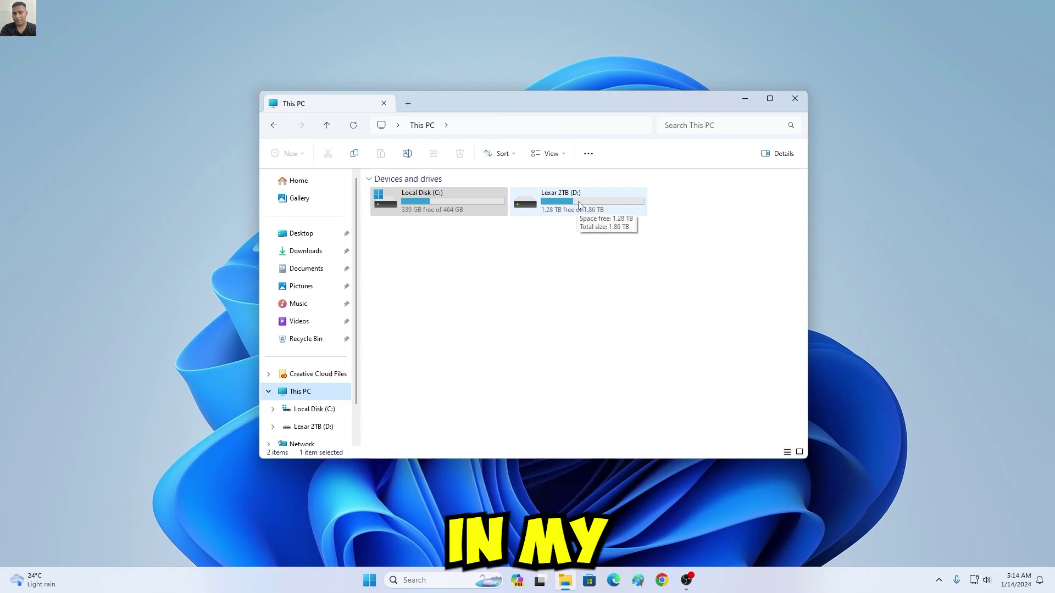
pyautogui.doubleClick(555, 203)
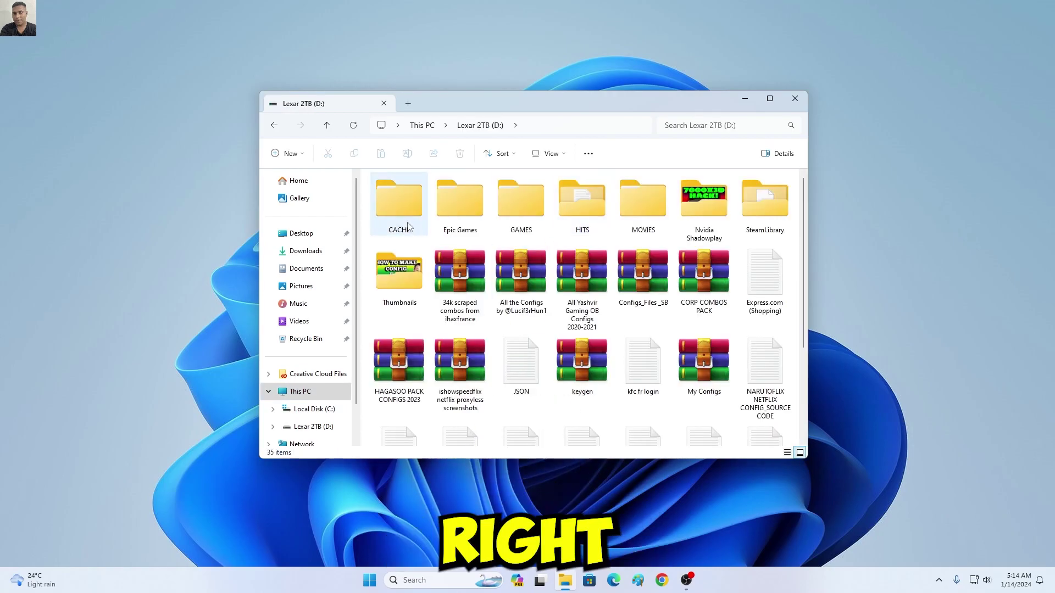
# Navigate Epic Games > Fortnite > FortniteGame > Binaries > Win64 > EasyAntiCheat
pyautogui.doubleClick(471, 208)
pyautogui.doubleClick(396, 193)
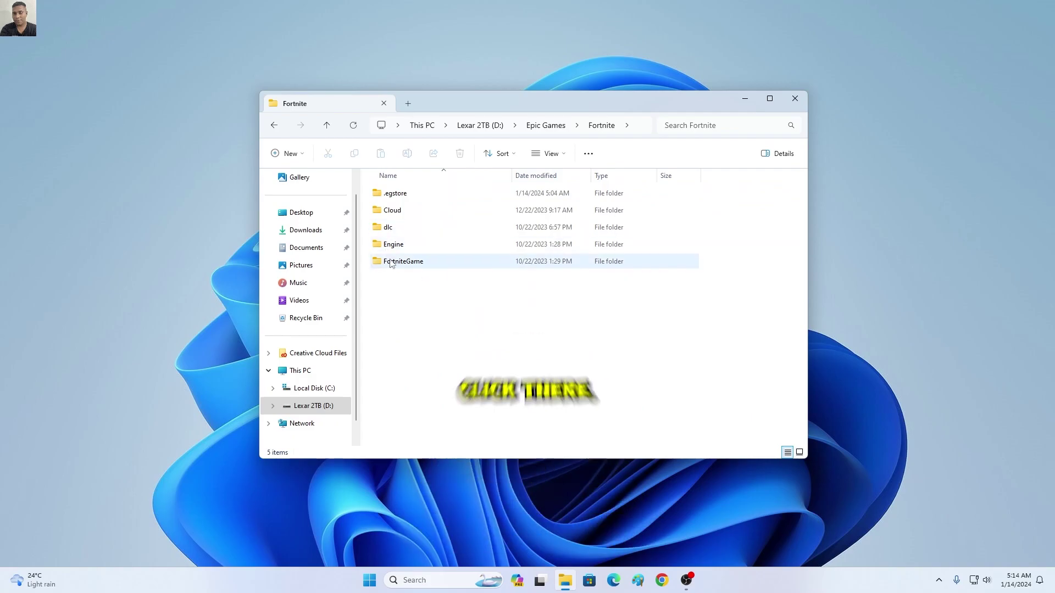
pyautogui.moveTo(403, 261)
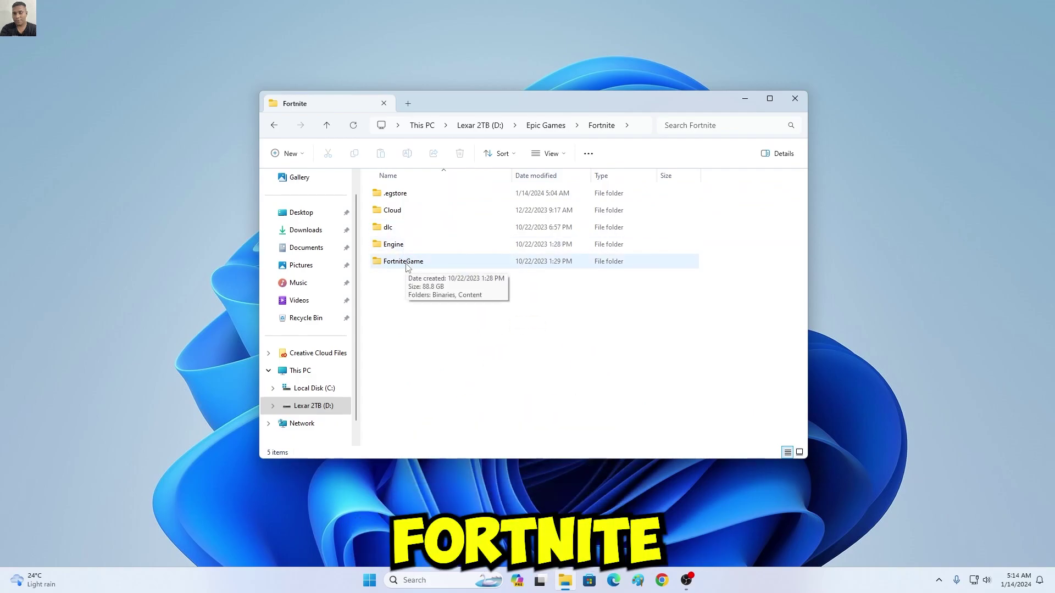
pyautogui.click(412, 268)
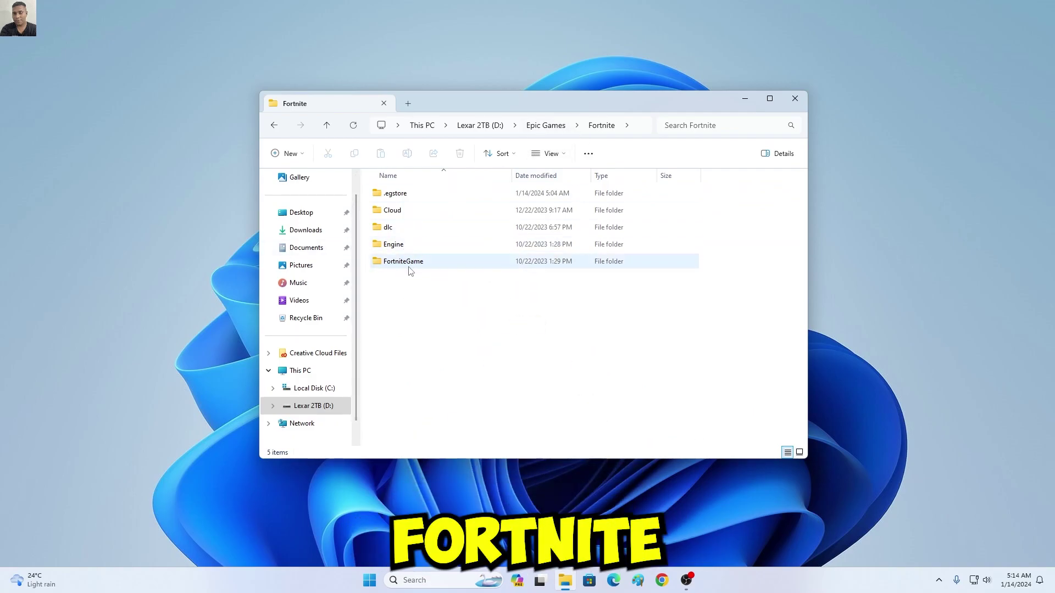
pyautogui.doubleClick(413, 268)
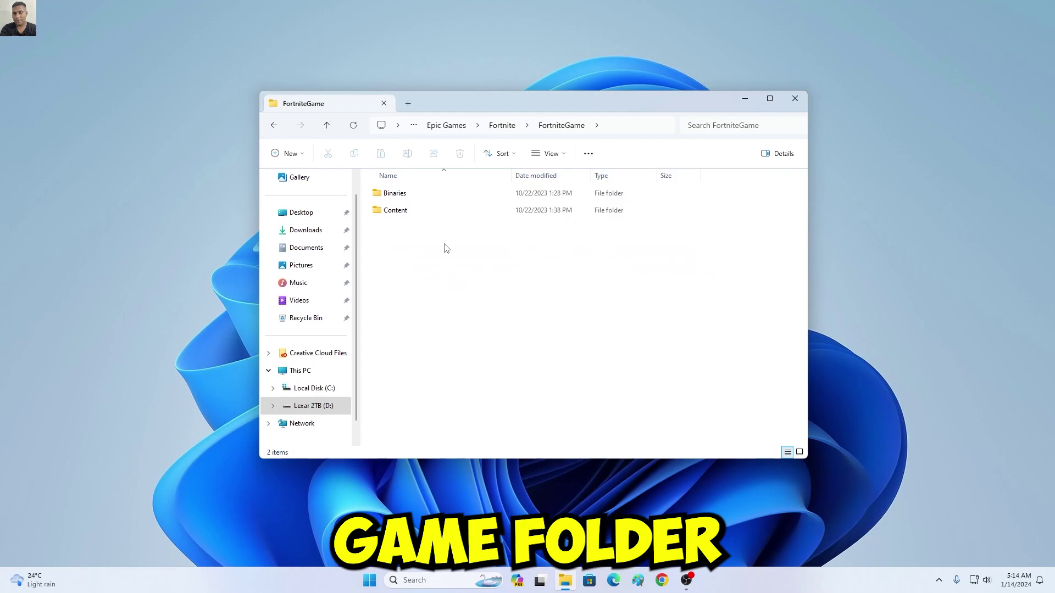
pyautogui.doubleClick(397, 197)
pyautogui.doubleClick(398, 214)
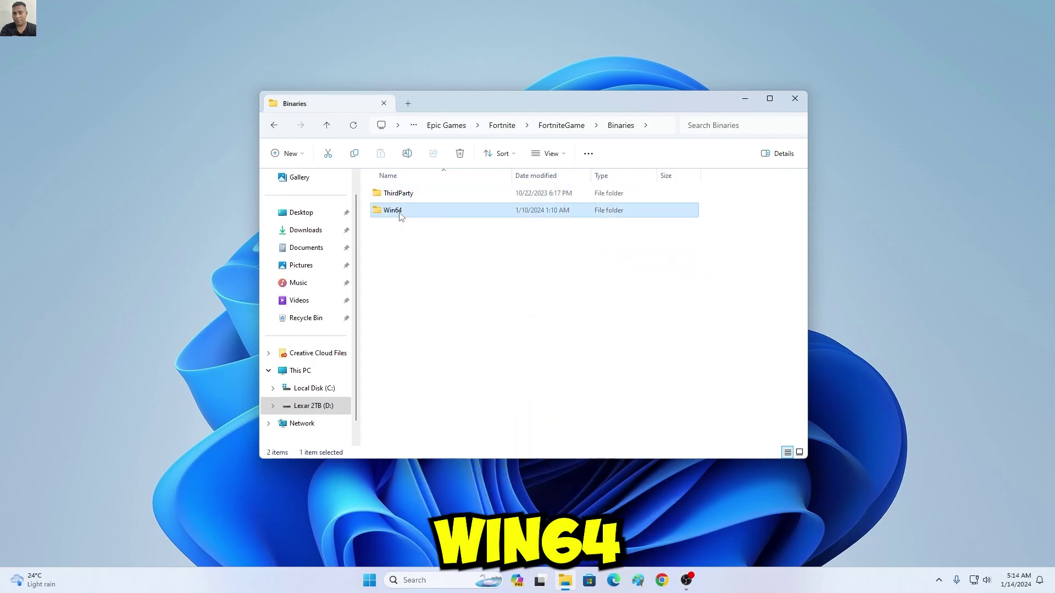
pyautogui.doubleClick(406, 228)
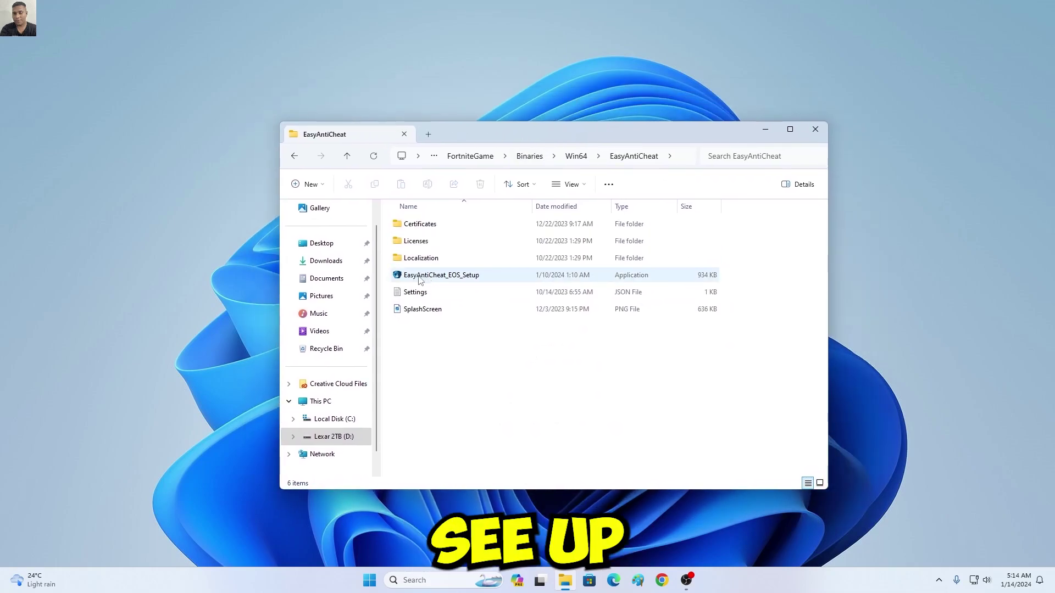
# Create a shortcut to the EasyAntiCheat_EOS_Setup application
pyautogui.rightClick(455, 277)
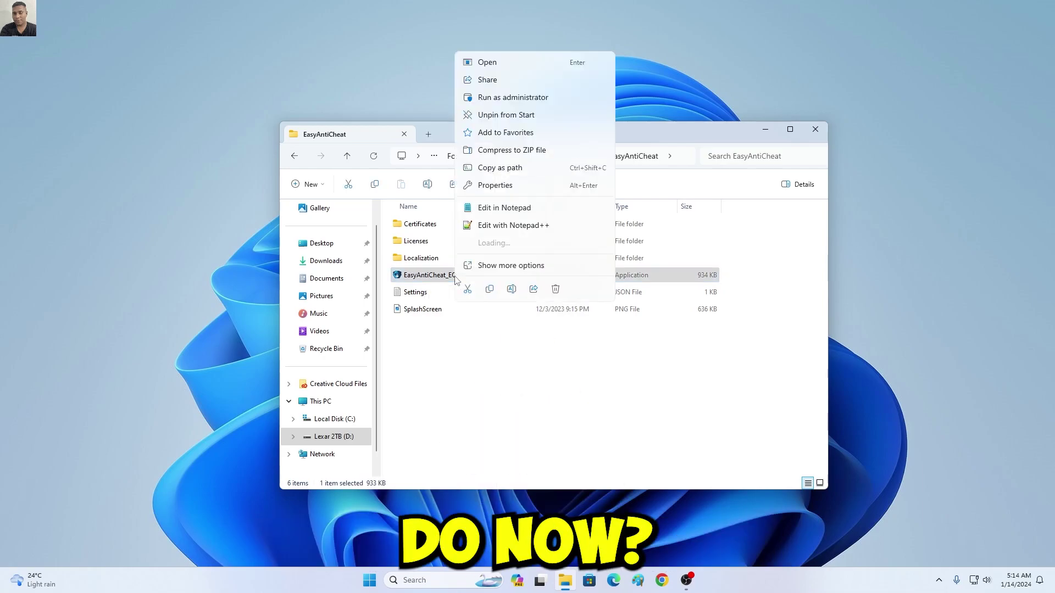
pyautogui.click(507, 270)
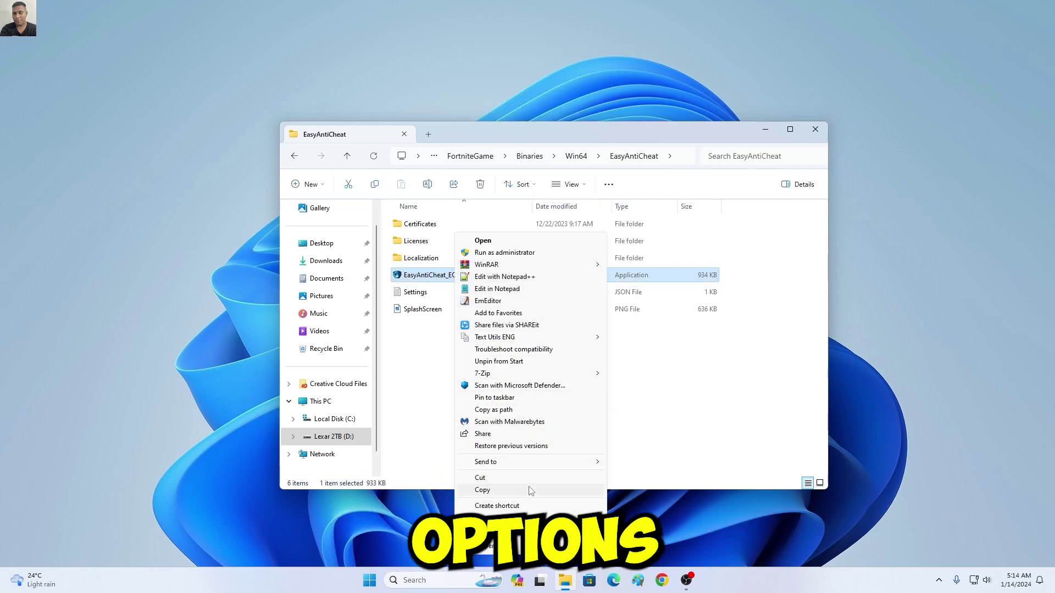
pyautogui.click(497, 506)
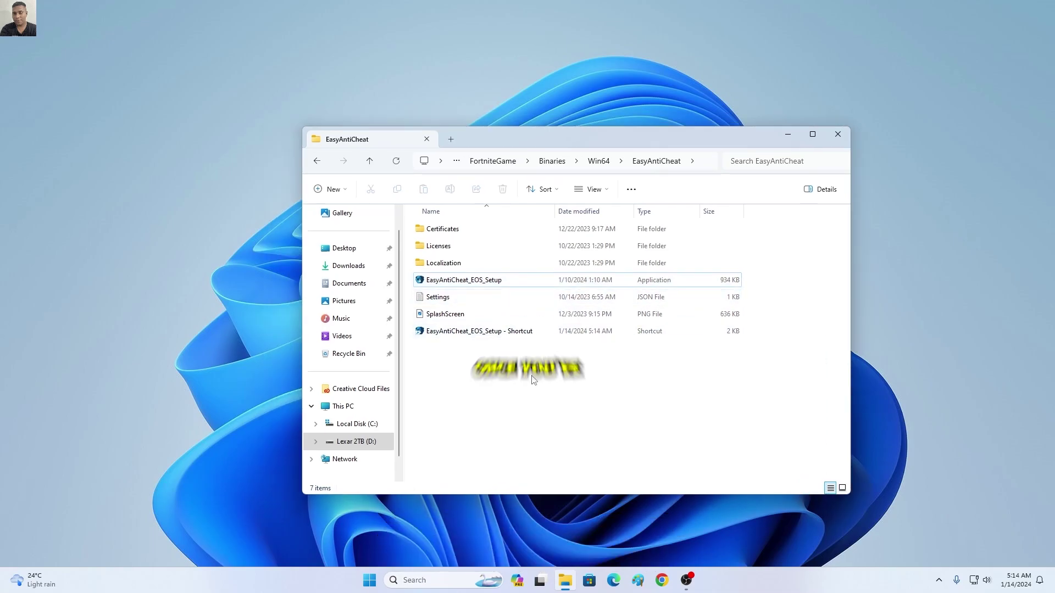
# Append the 'install prod-fn' argument to the shortcut's Target and save it
pyautogui.click(476, 335)
pyautogui.rightClick(476, 337)
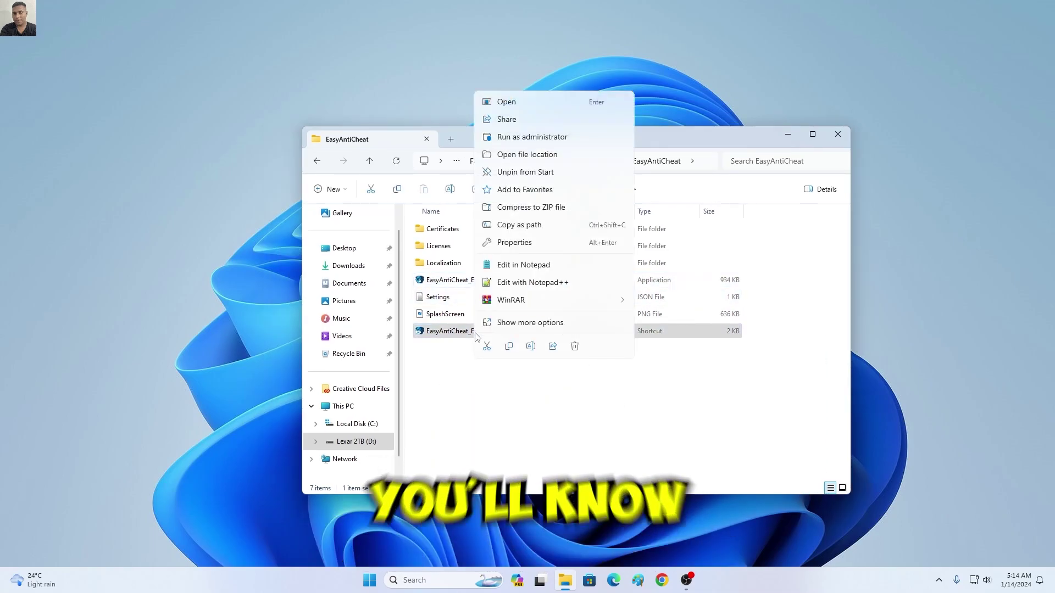
pyautogui.click(528, 454)
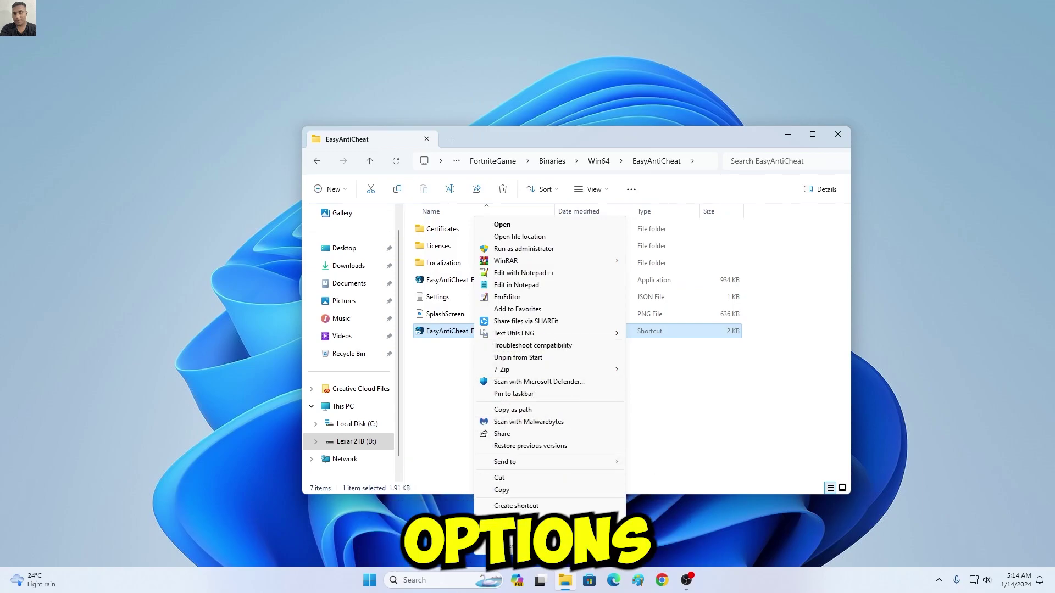
pyautogui.click(541, 546)
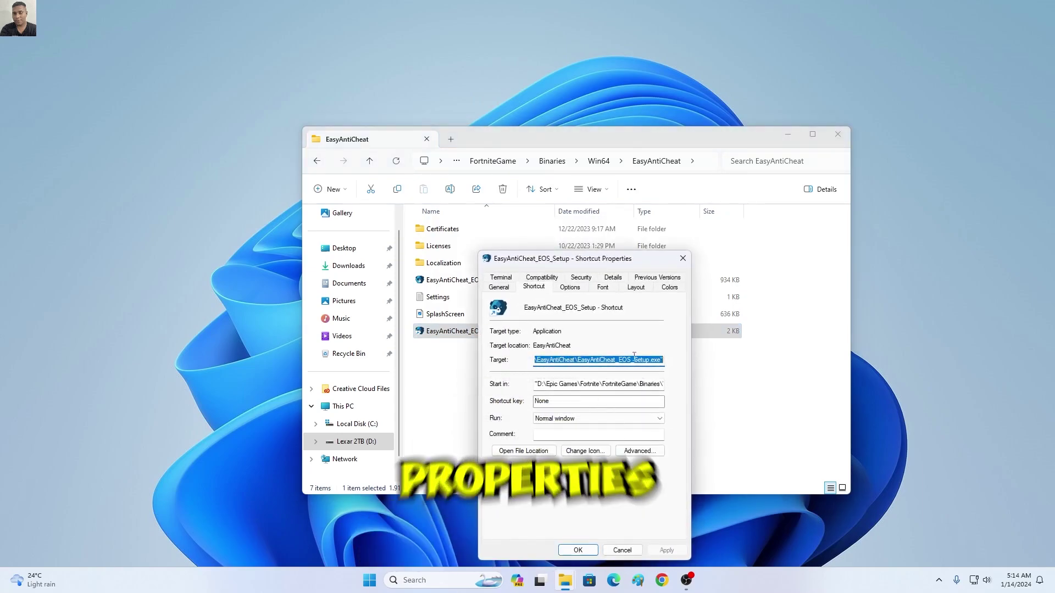
pyautogui.click(662, 361)
pyautogui.write('install p')
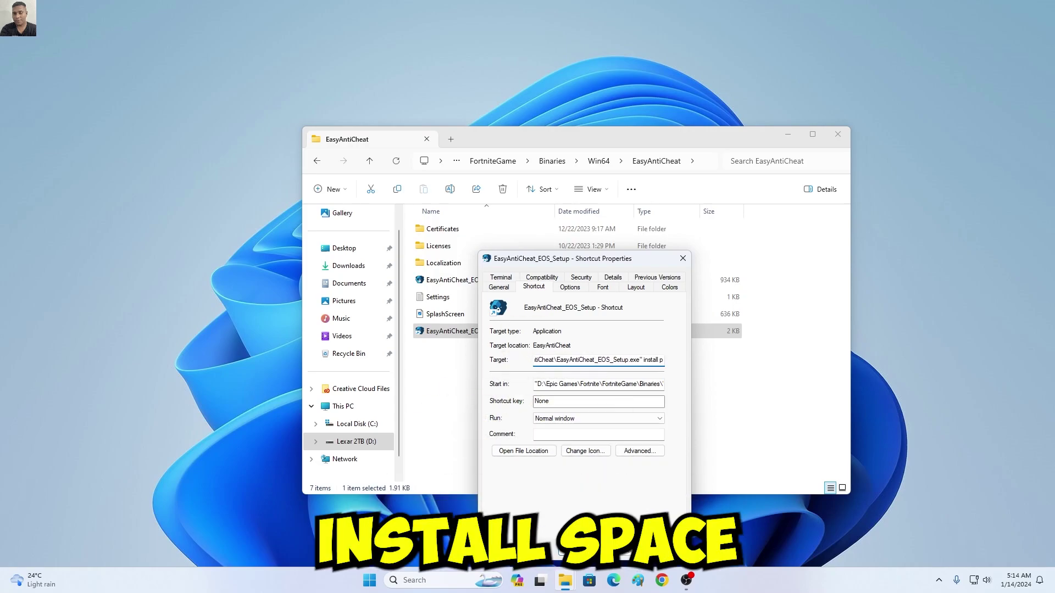
pyautogui.write('rod-fn')
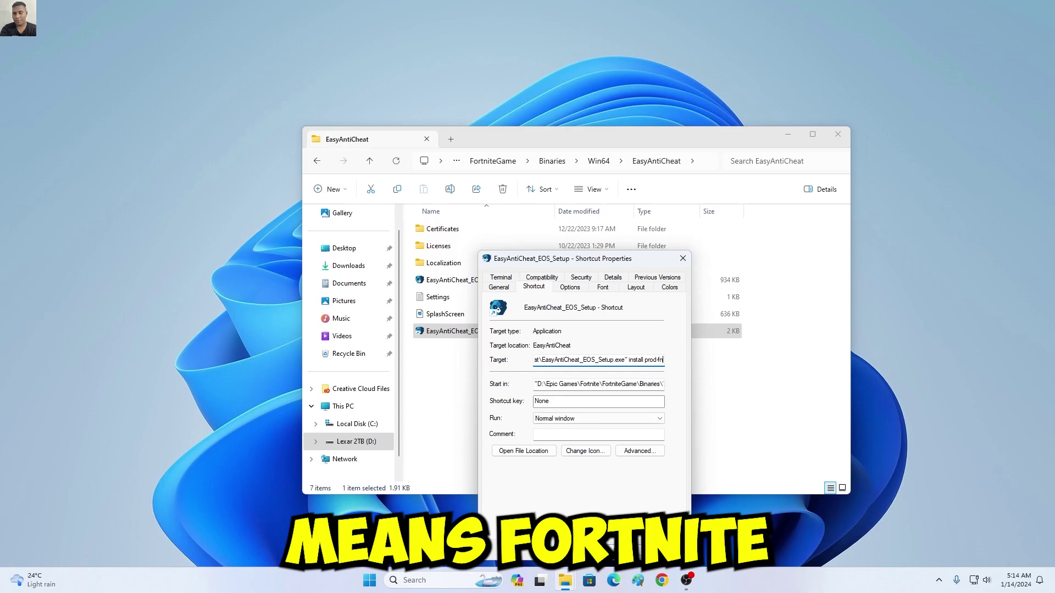
pyautogui.press('Return')
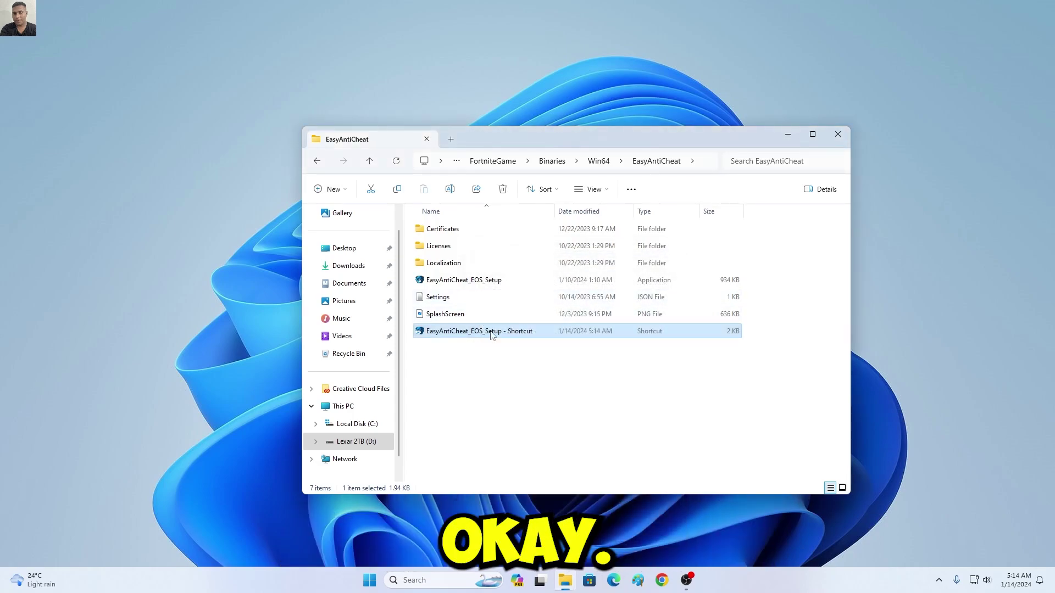
# Replace the shortcut Target's install argument with 'repair' and save the properties
pyautogui.rightClick(491, 334)
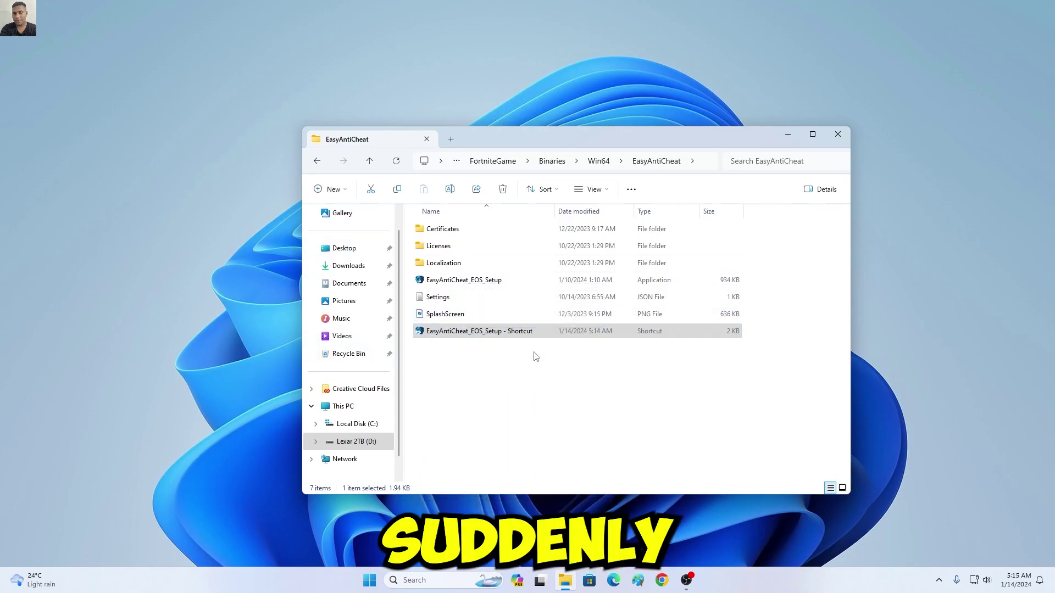
pyautogui.rightClick(501, 334)
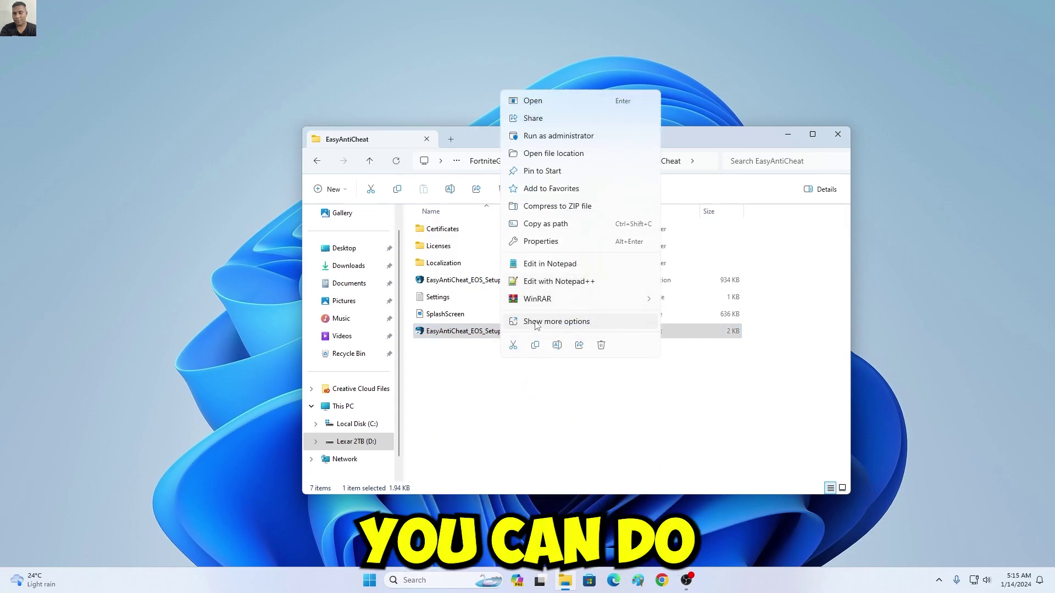
pyautogui.click(541, 241)
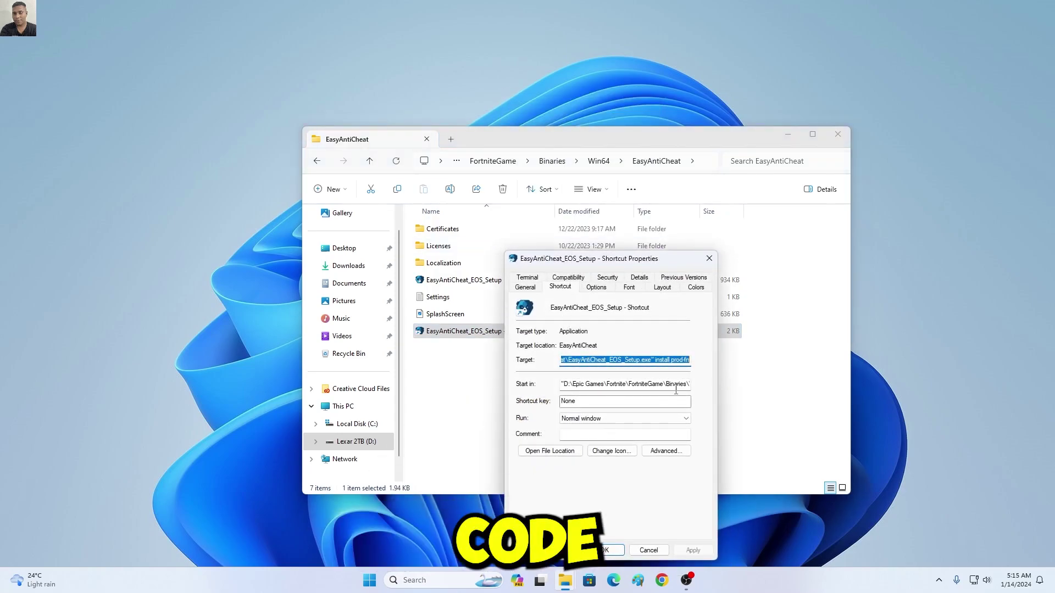
pyautogui.click(676, 362)
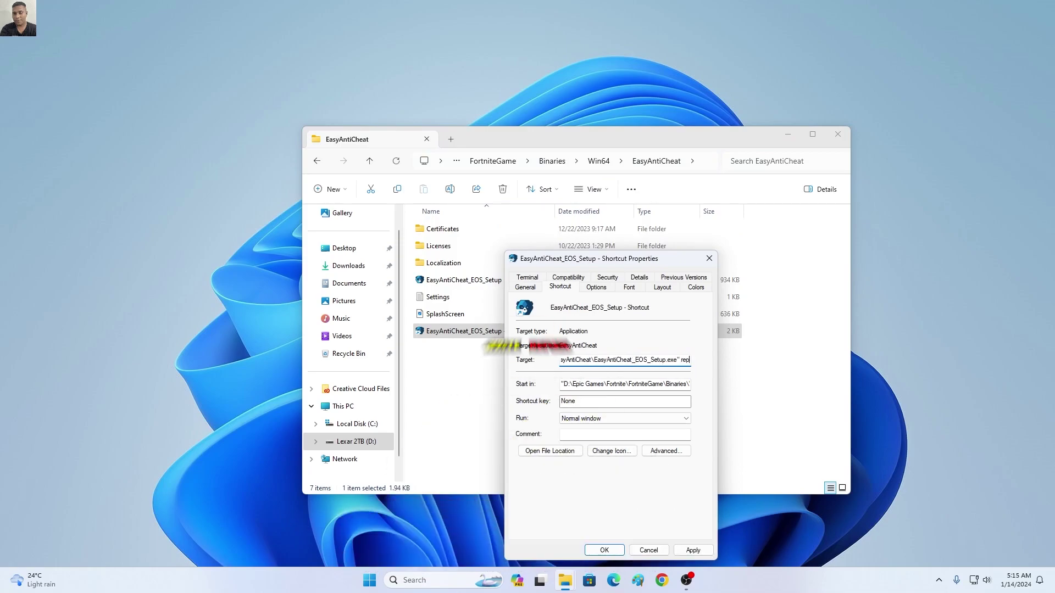
pyautogui.write('repair')
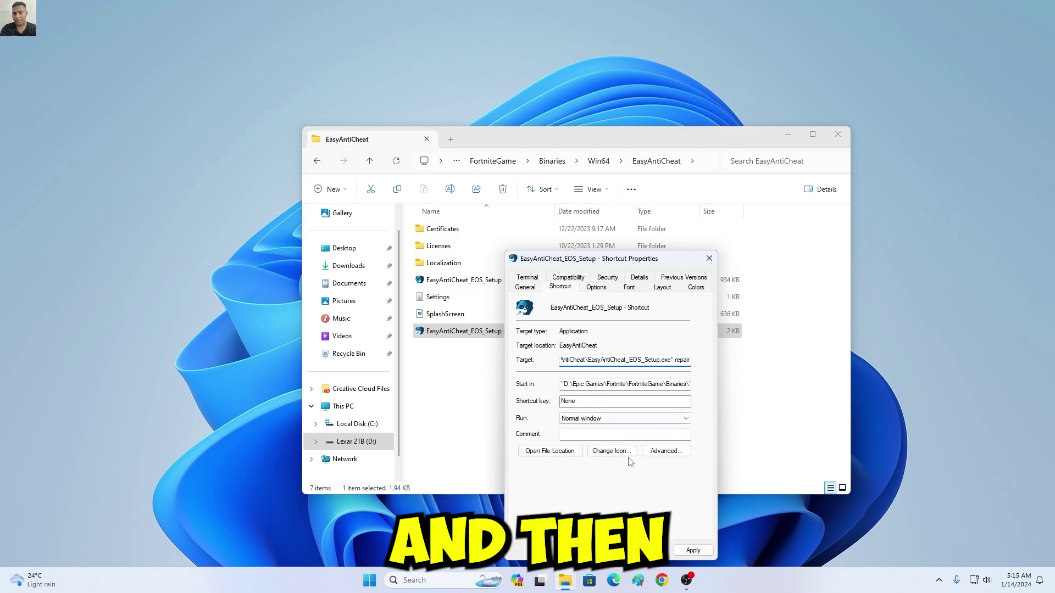
pyautogui.click(604, 550)
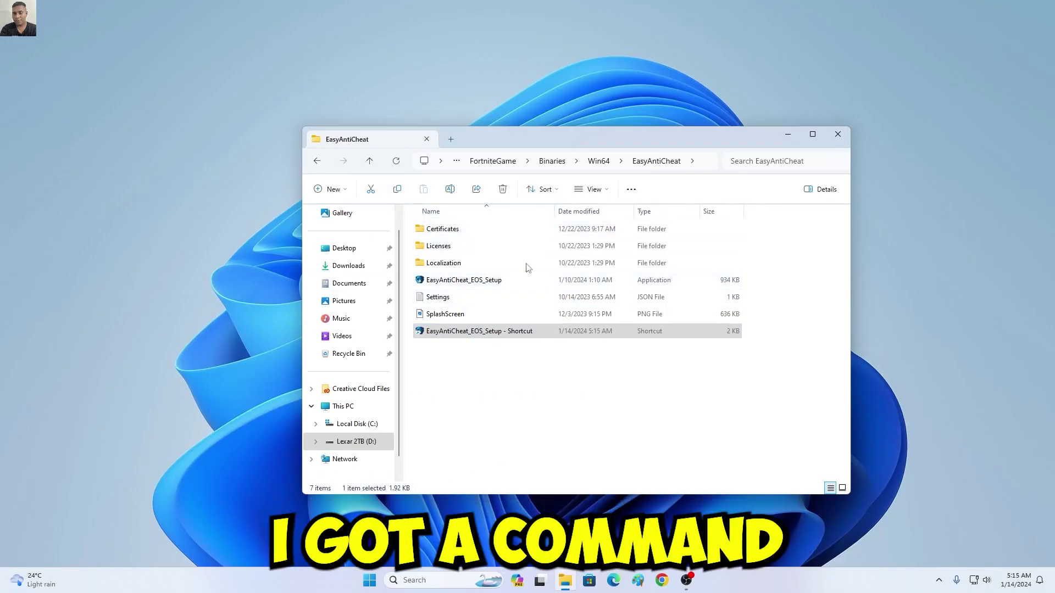
pyautogui.click(500, 335)
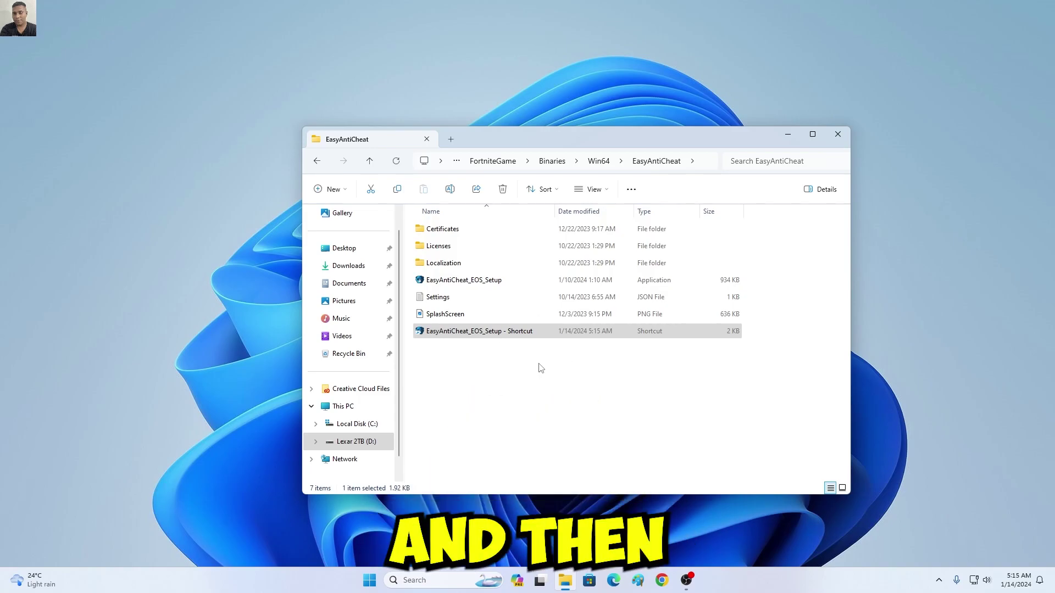
# Close the EasyAntiCheat File Explorer window and reveal the hidden tray icons
pyautogui.click(836, 134)
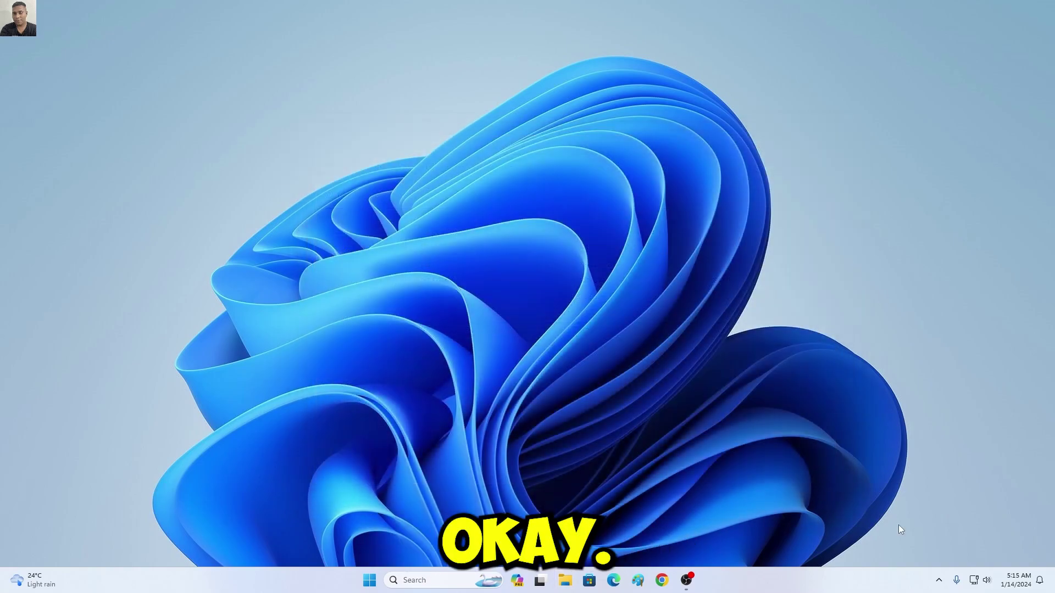
pyautogui.rightClick(669, 192)
pyautogui.press('Escape')
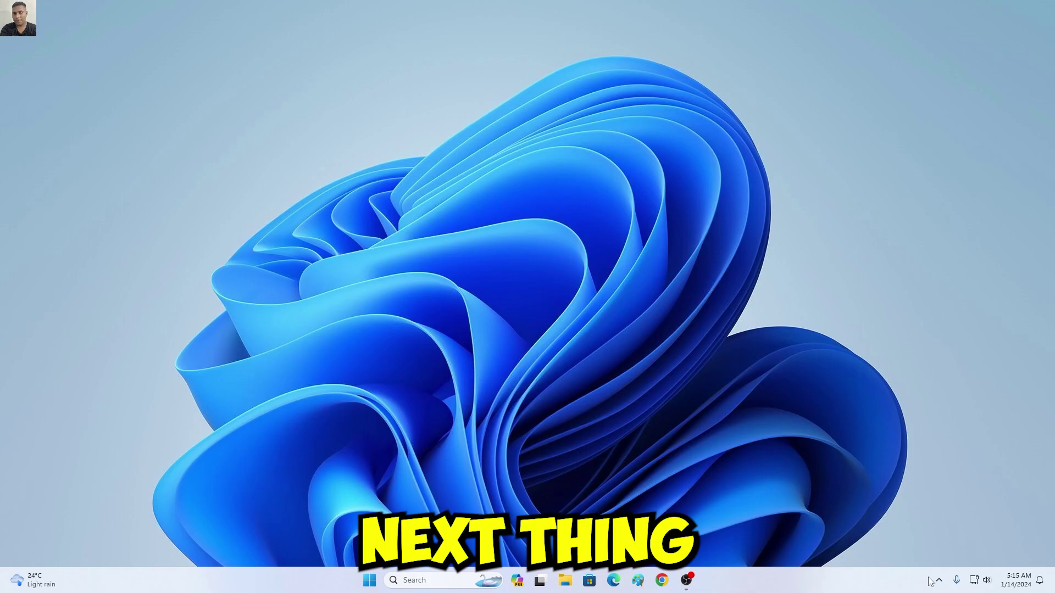
pyautogui.click(937, 582)
# Show and re-hide desktop icons, and move the Epic Games Launcher window up-left
pyautogui.rightClick(553, 141)
pyautogui.moveTo(584, 153)
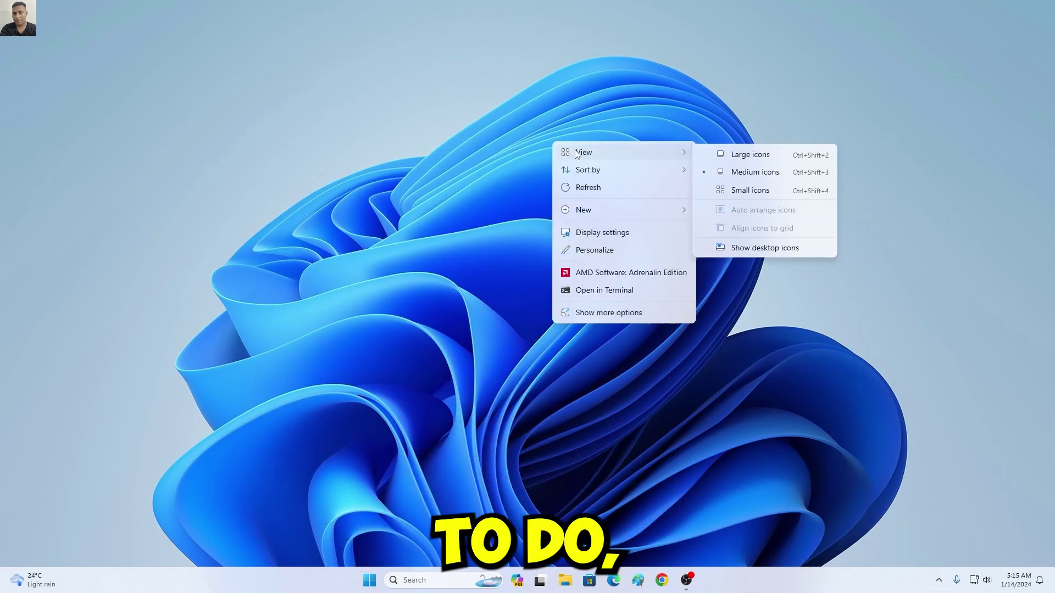
pyautogui.click(816, 253)
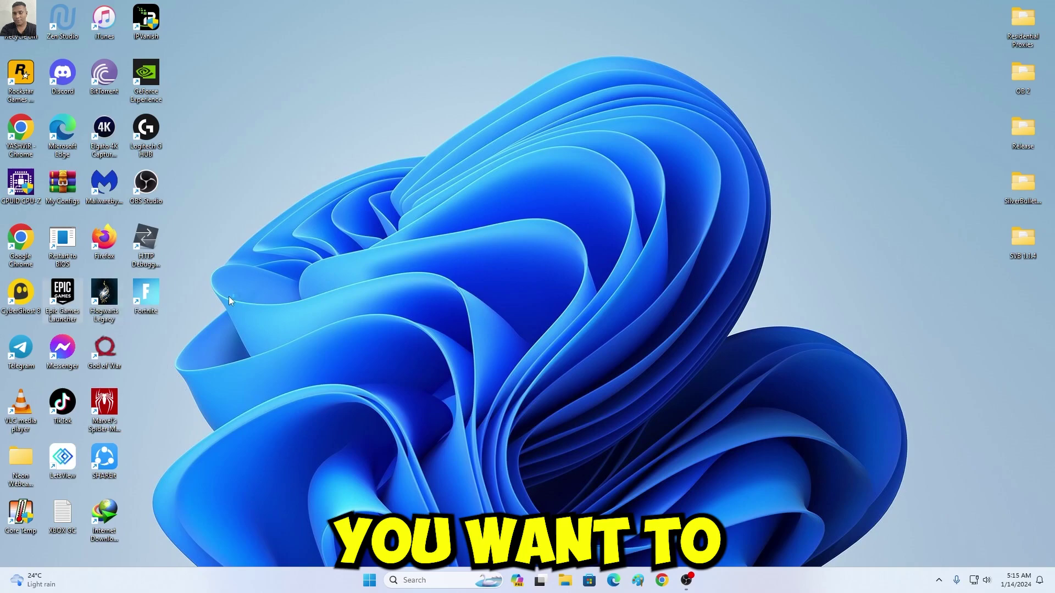
pyautogui.rightClick(674, 190)
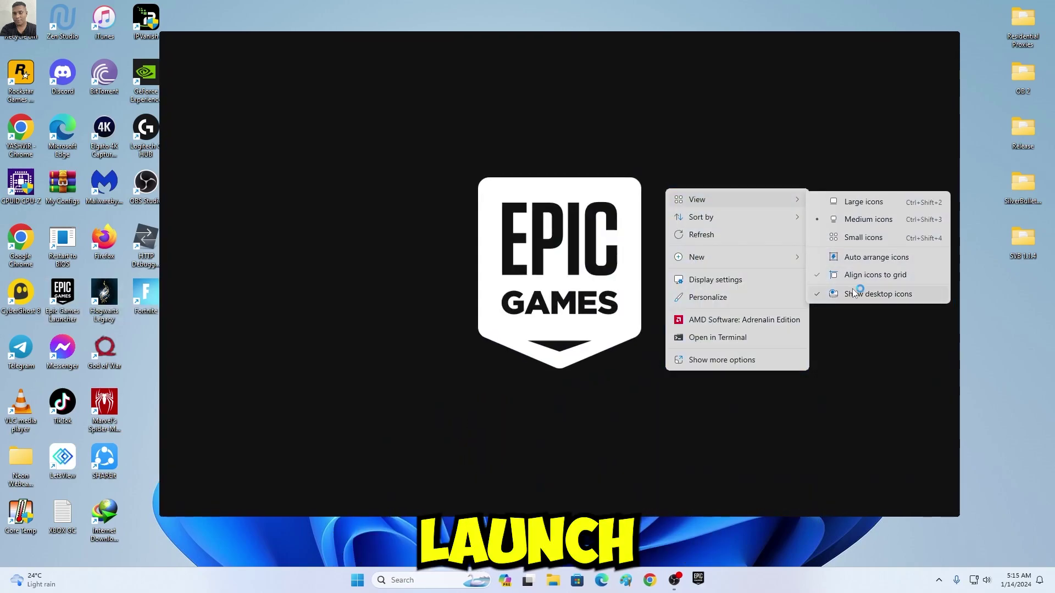
pyautogui.click(854, 294)
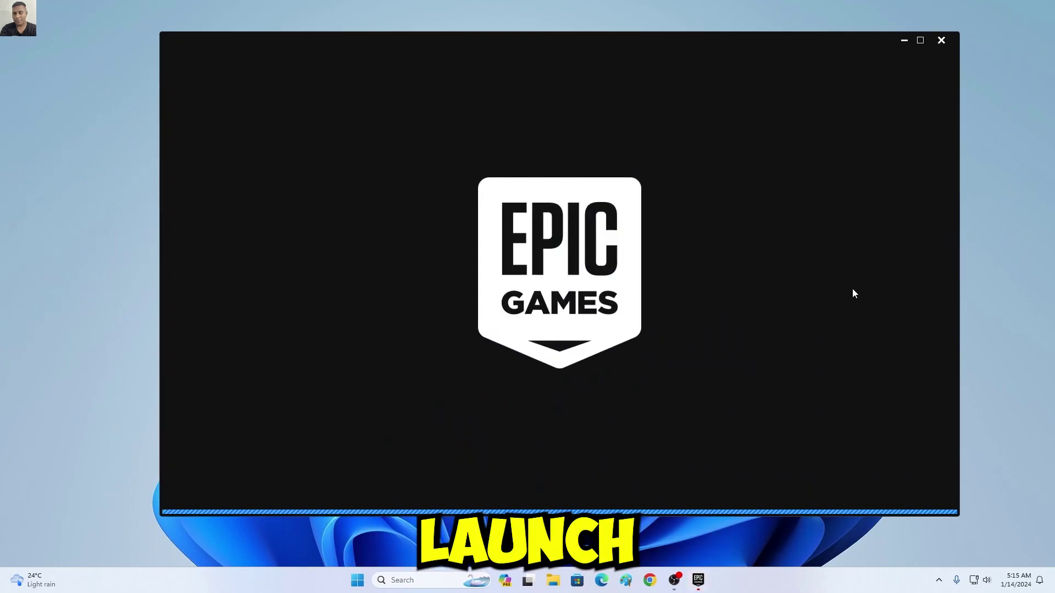
pyautogui.moveTo(675, 45); pyautogui.dragTo(566, 45)
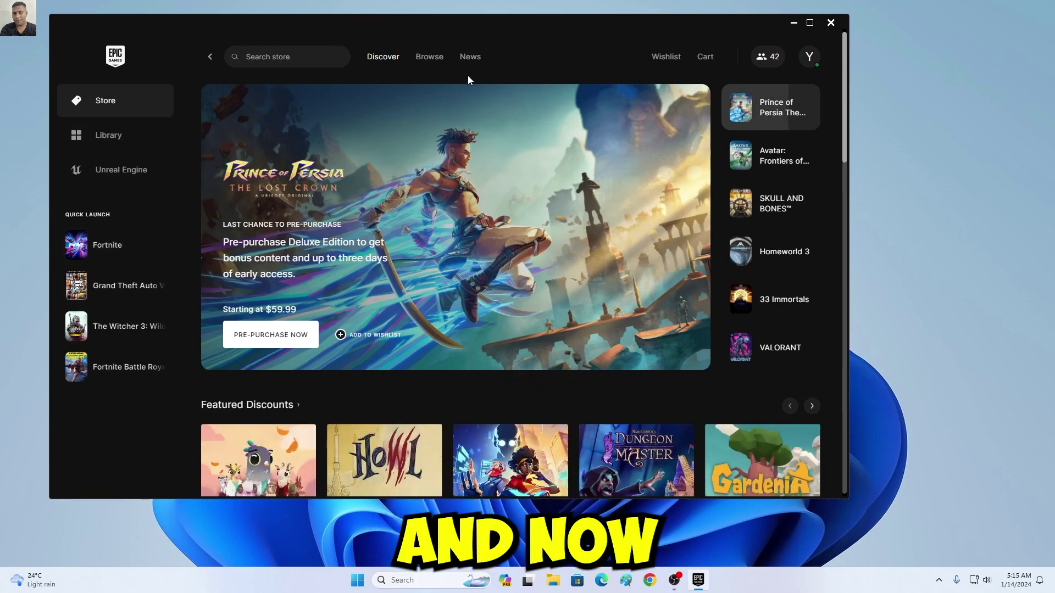
# Move the Epic Games Launcher window back toward the centre of the screen
pyautogui.moveTo(526, 27)
pyautogui.mouseDown()
pyautogui.moveTo(617, 40)
pyautogui.moveTo(565, 31)
pyautogui.mouseUp()
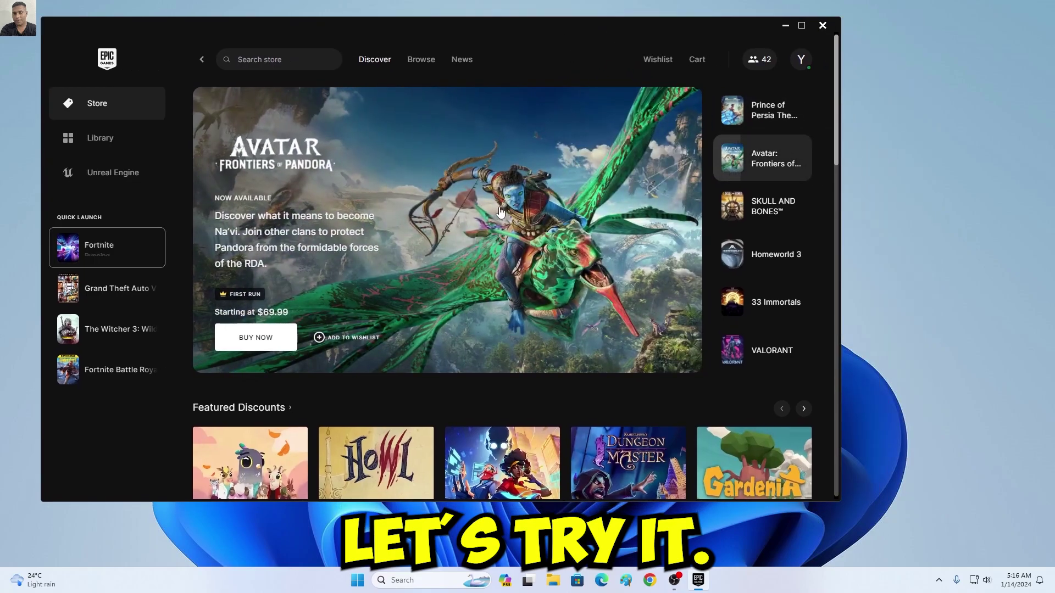